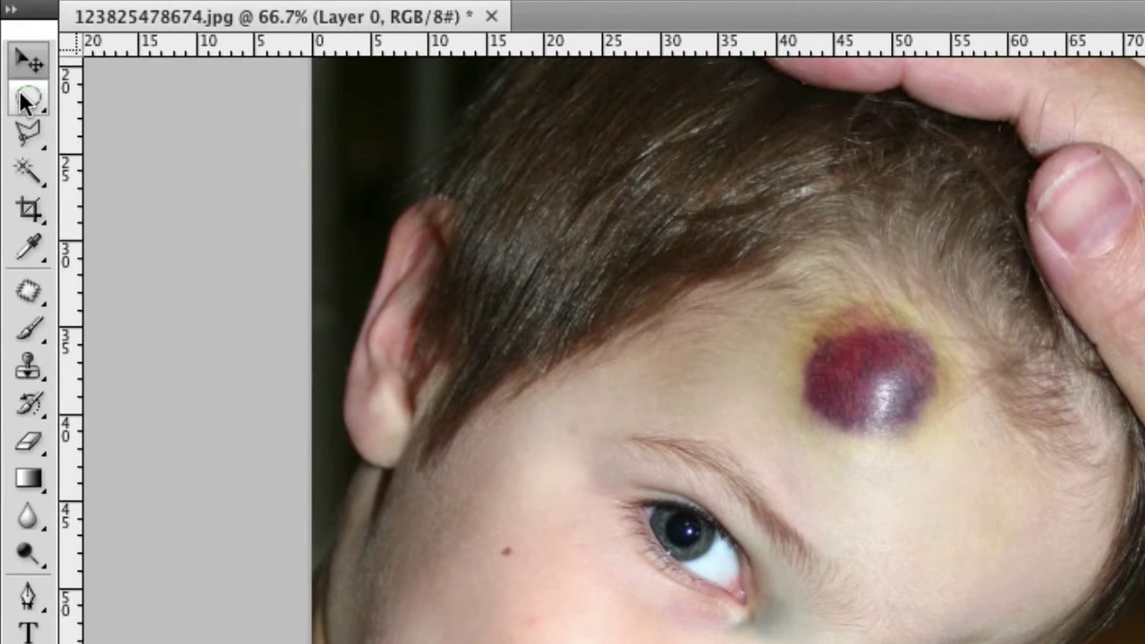
Draw an elliptical selection around the forehead bruise, taking in its yellowish edge
{"action": "left_click_drag", "start_coordinate": [24, 103], "coordinate": [140, 127]}
{"action": "left_click_drag", "start_coordinate": [811, 273], "coordinate": [960, 460]}
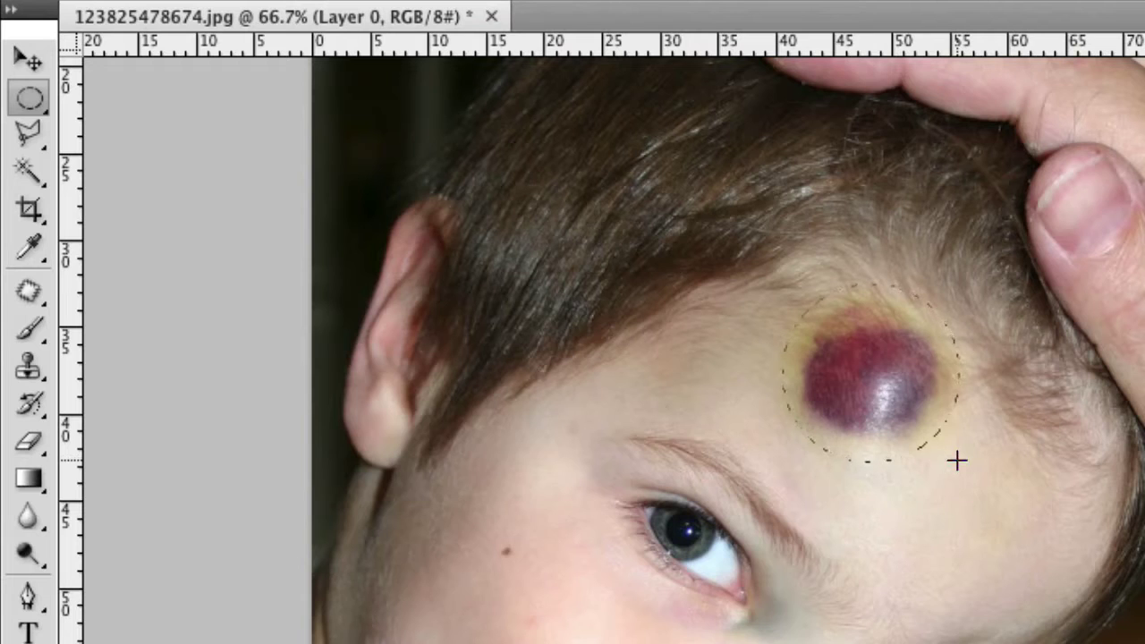
{"action": "mouse_move", "coordinate": [954, 459]}
{"action": "left_mouse_down"}
{"action": "mouse_move", "coordinate": [979, 478]}
{"action": "mouse_move", "coordinate": [920, 448]}
{"action": "mouse_move", "coordinate": [974, 475]}
{"action": "mouse_move", "coordinate": [1106, 439]}
{"action": "mouse_move", "coordinate": [992, 404]}
{"action": "mouse_move", "coordinate": [958, 443]}
{"action": "left_mouse_up"}
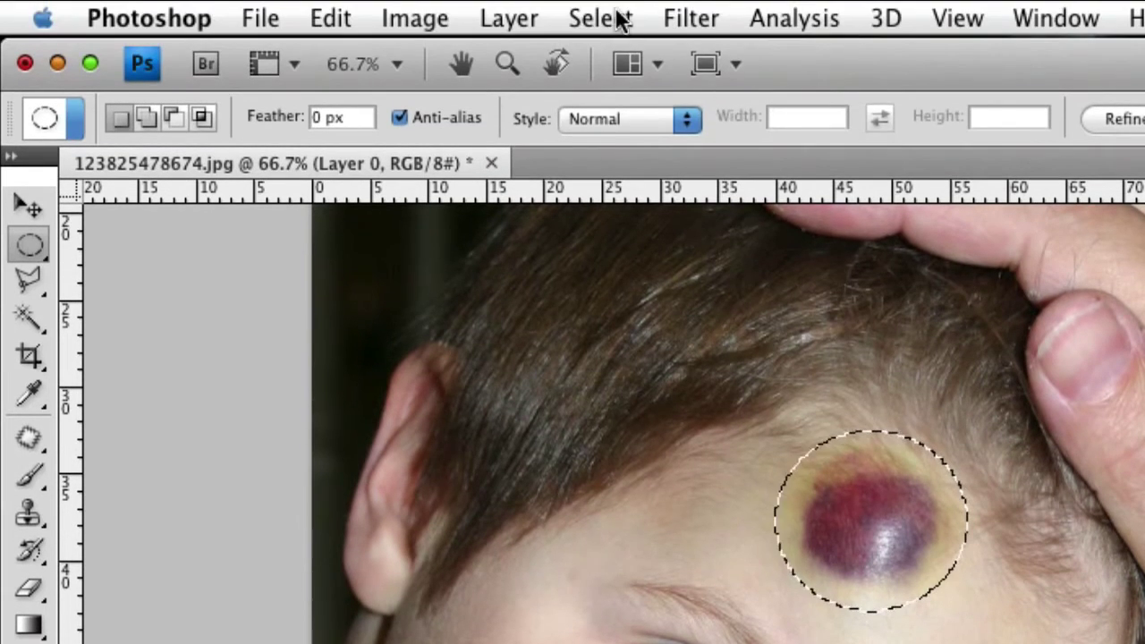
Apply a 10-pixel feather radius to the circular bruise selection
{"action": "left_click", "coordinate": [618, 11]}
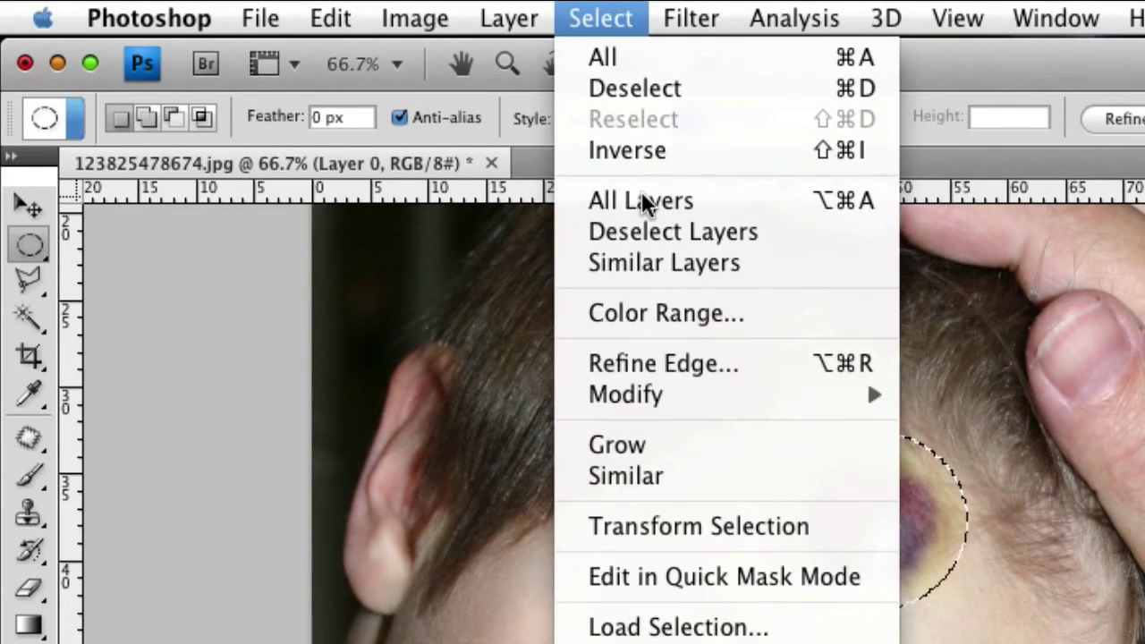
{"action": "mouse_move", "coordinate": [687, 392]}
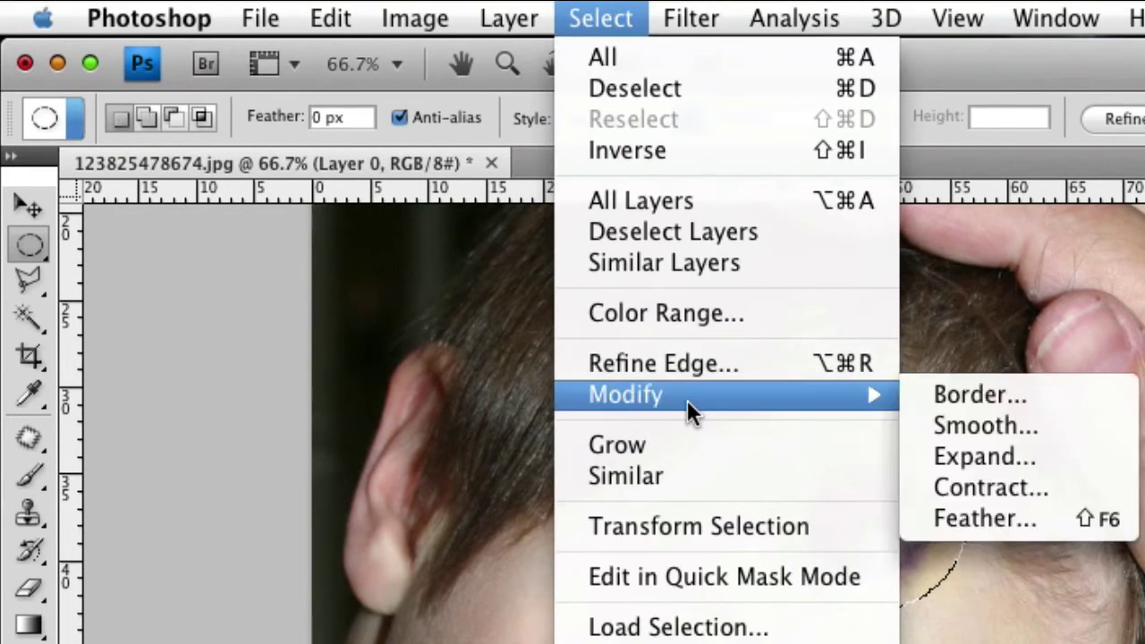
{"action": "left_click", "coordinate": [1035, 515]}
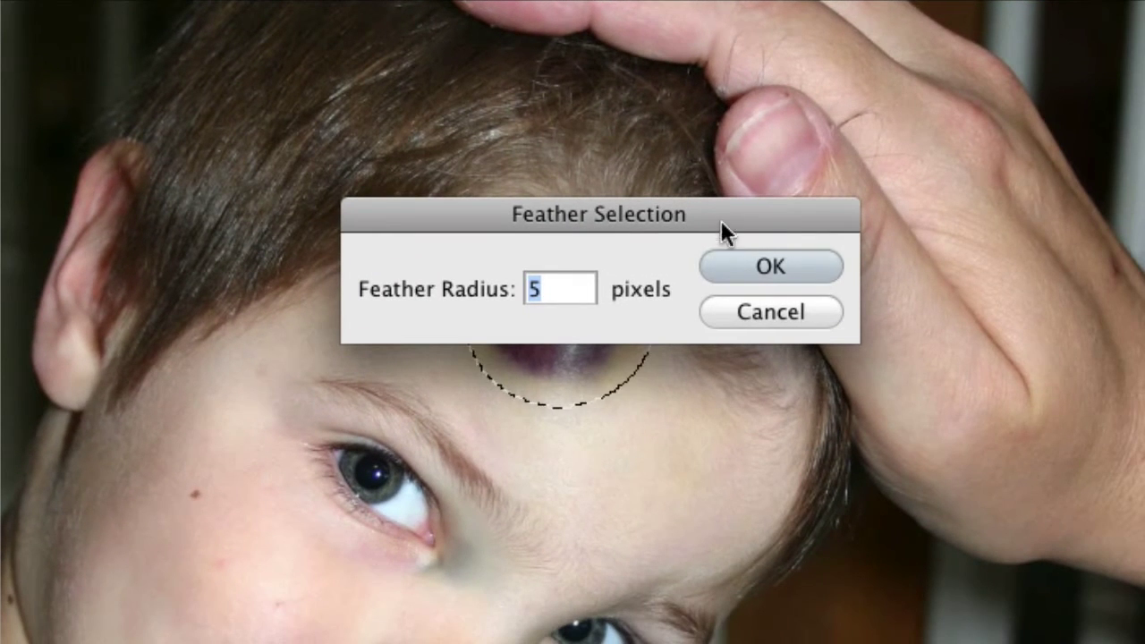
{"action": "left_click_drag", "start_coordinate": [822, 251], "coordinate": [1113, 529]}
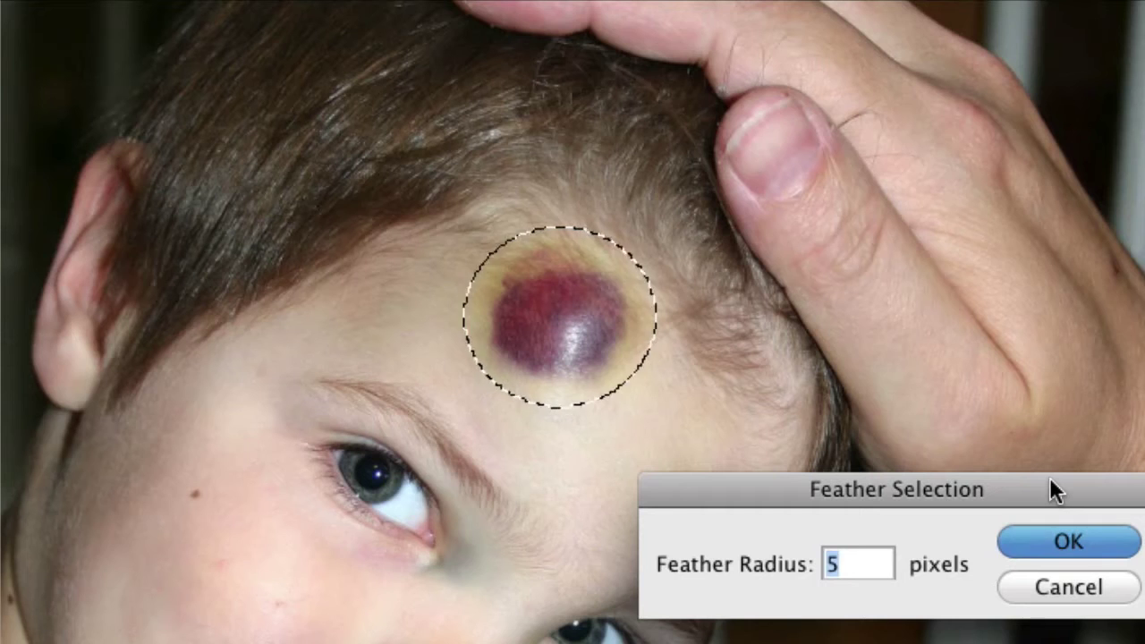
{"action": "type", "text": "10"}
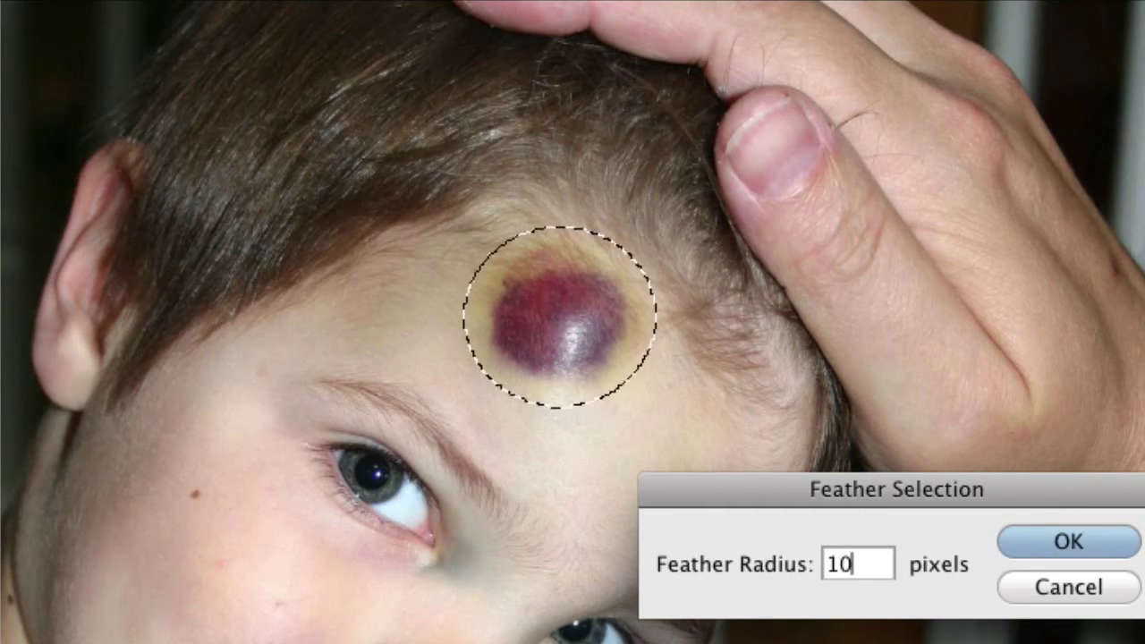
{"action": "left_click", "coordinate": [1083, 539]}
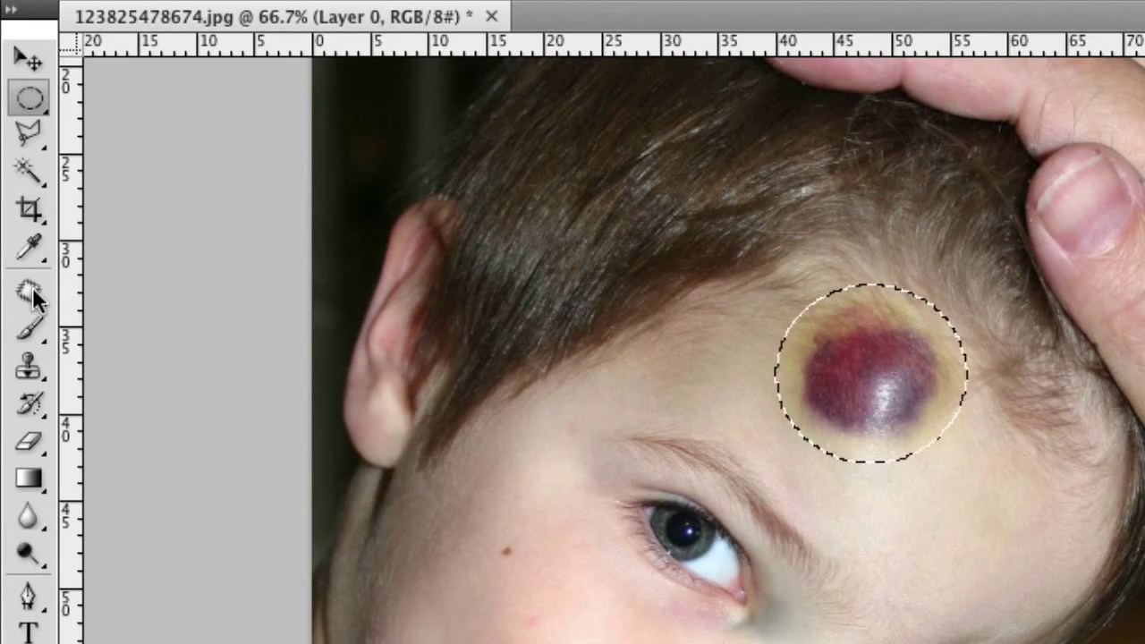
Patch the bruise with clean forehead skin from just below using the Patch Tool, then deselect
{"action": "left_click", "coordinate": [29, 292]}
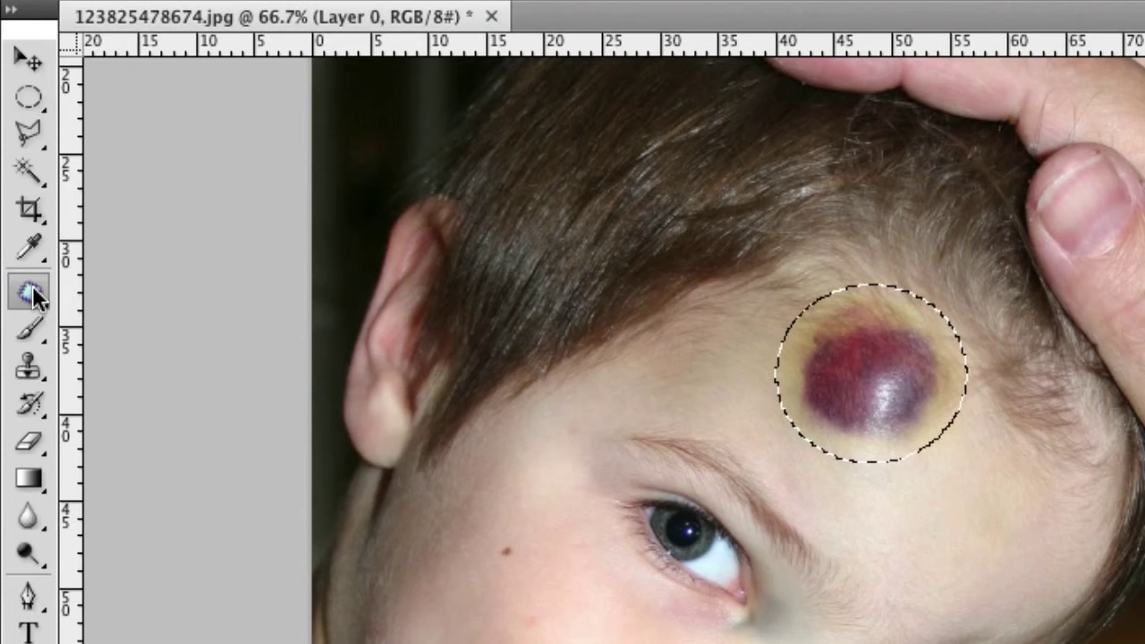
{"action": "left_click", "coordinate": [34, 295]}
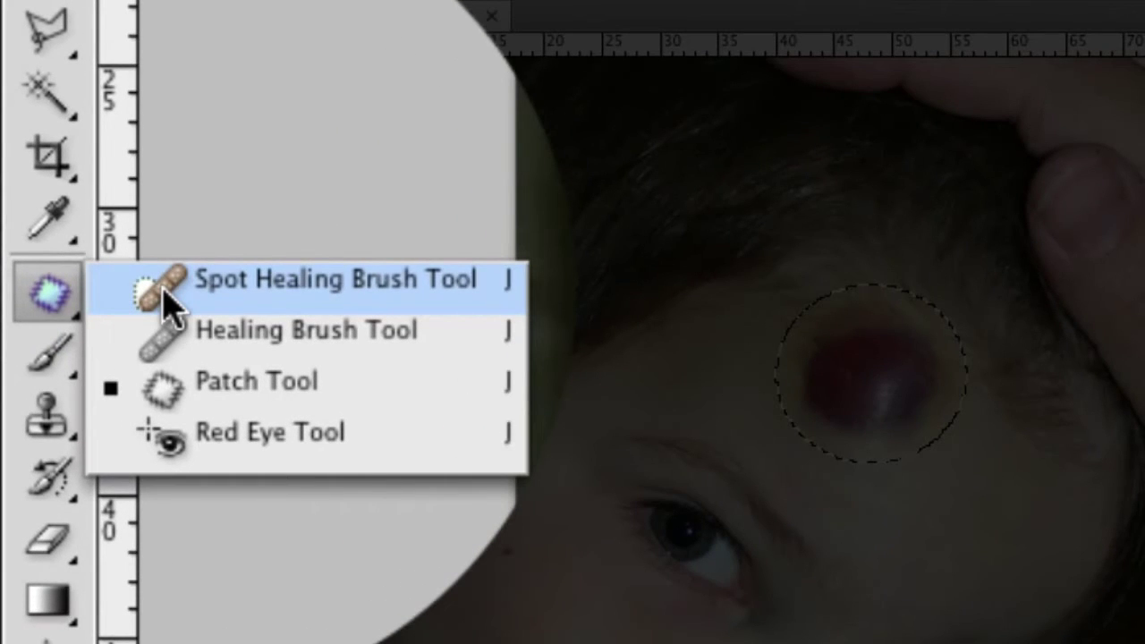
{"action": "left_click", "coordinate": [170, 300]}
{"action": "left_click", "coordinate": [72, 300]}
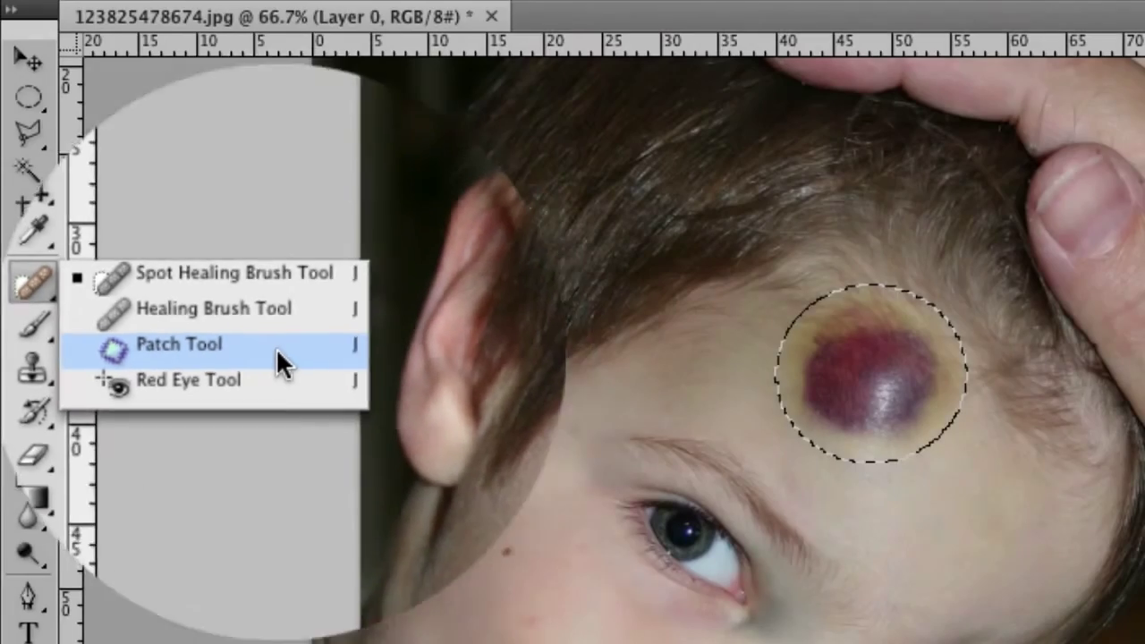
{"action": "left_click", "coordinate": [399, 353]}
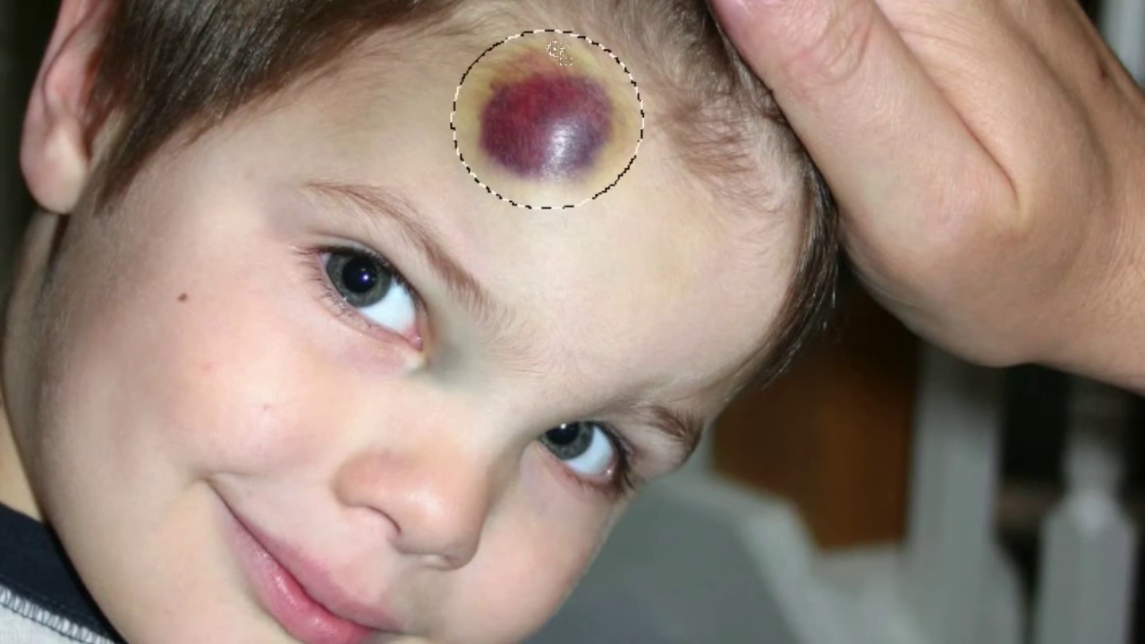
{"action": "left_click_drag", "start_coordinate": [534, 108], "coordinate": [653, 268]}
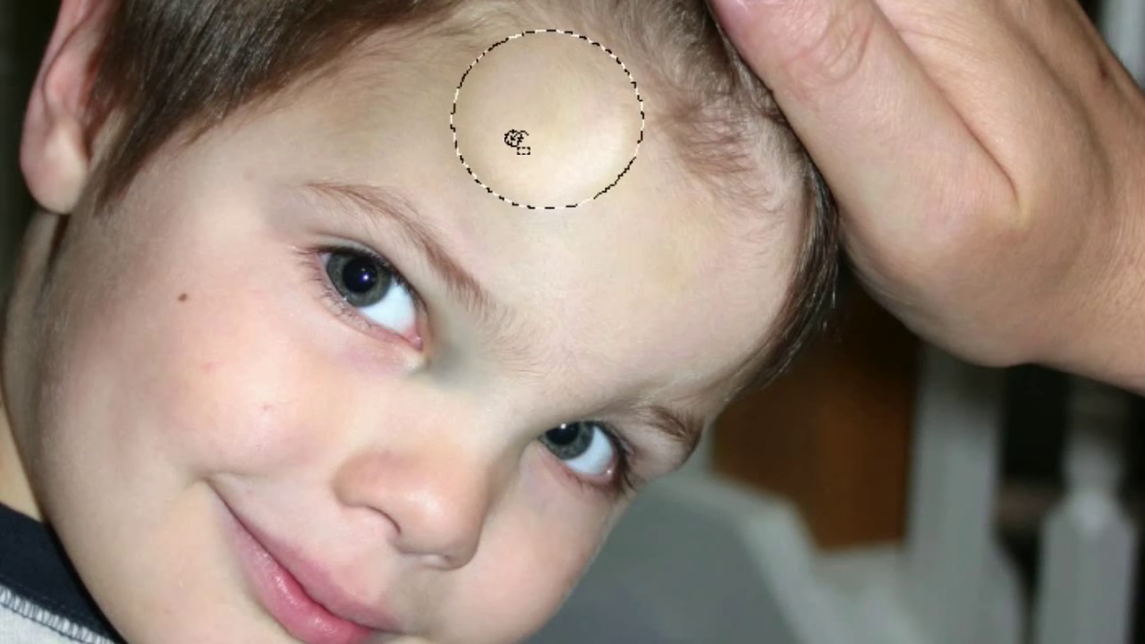
{"action": "key", "text": "ctrl+d"}
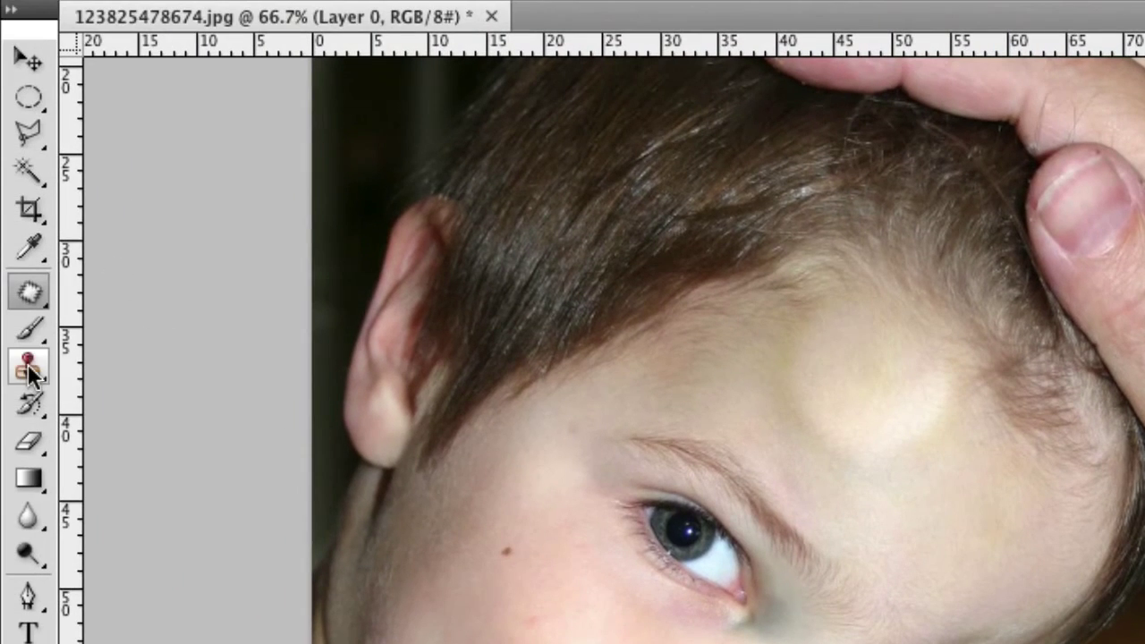
Set up the Clone Stamp Tool with a resized brush and 59% opacity
{"action": "left_click", "coordinate": [29, 368]}
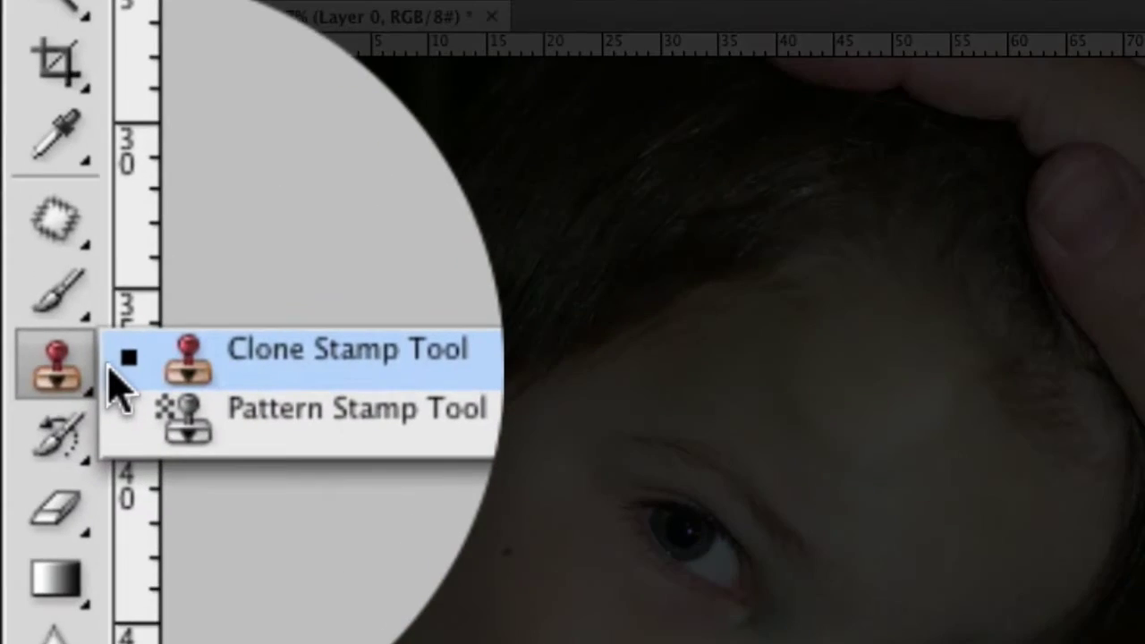
{"action": "left_click", "coordinate": [195, 371]}
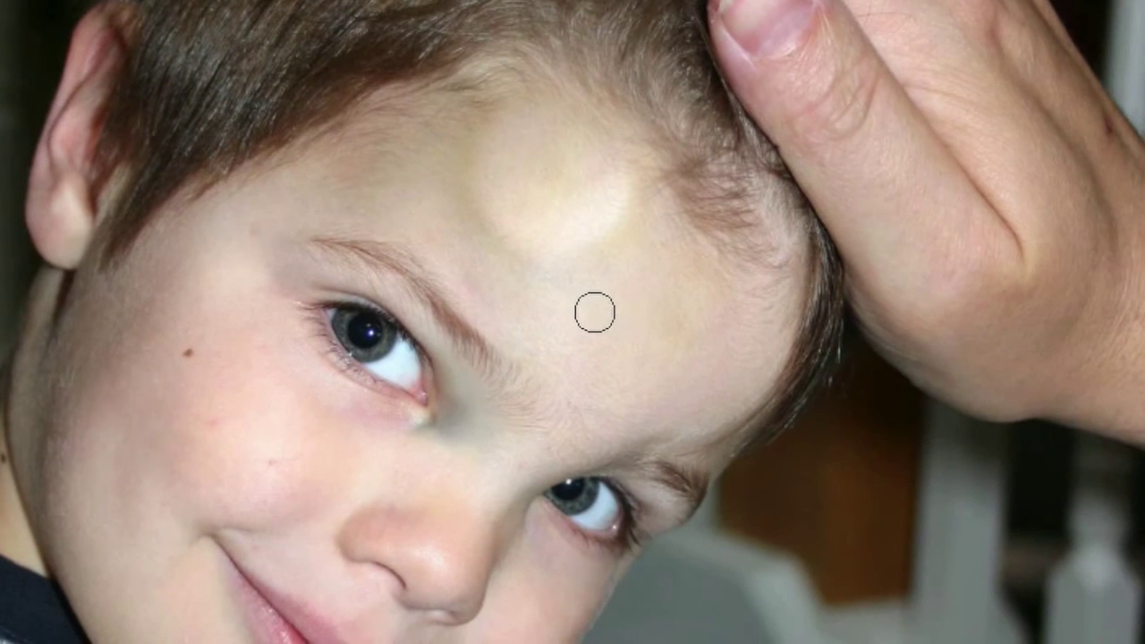
{"action": "key", "text": "bracketright"}
{"action": "key", "text": "bracketright"}
{"action": "key", "text": "bracketleft"}
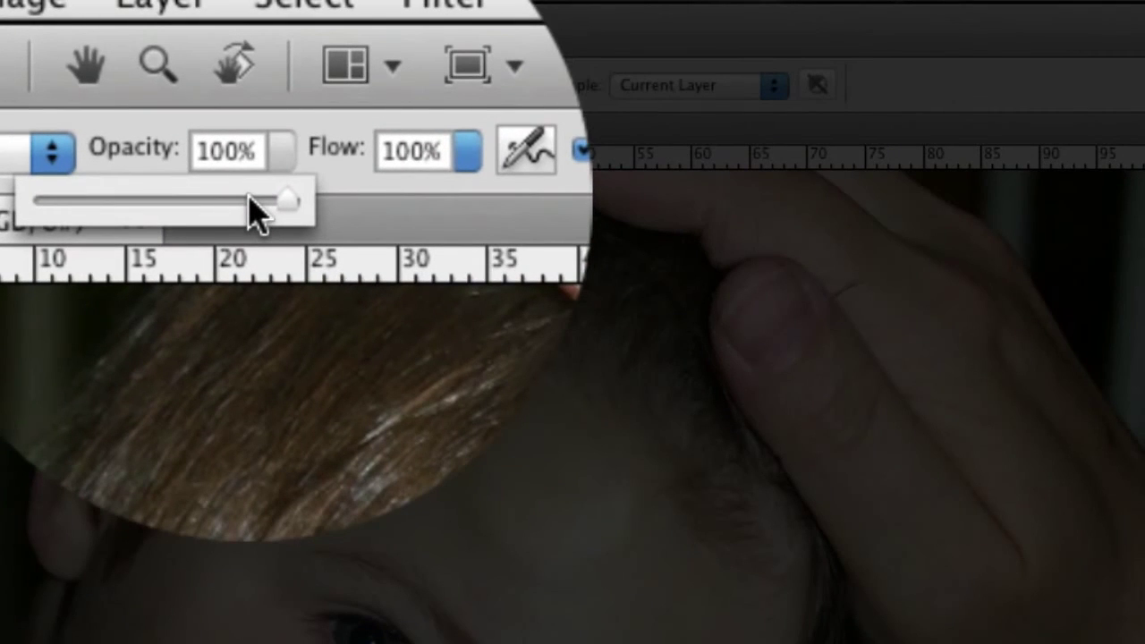
{"action": "left_click_drag", "start_coordinate": [255, 210], "coordinate": [217, 215]}
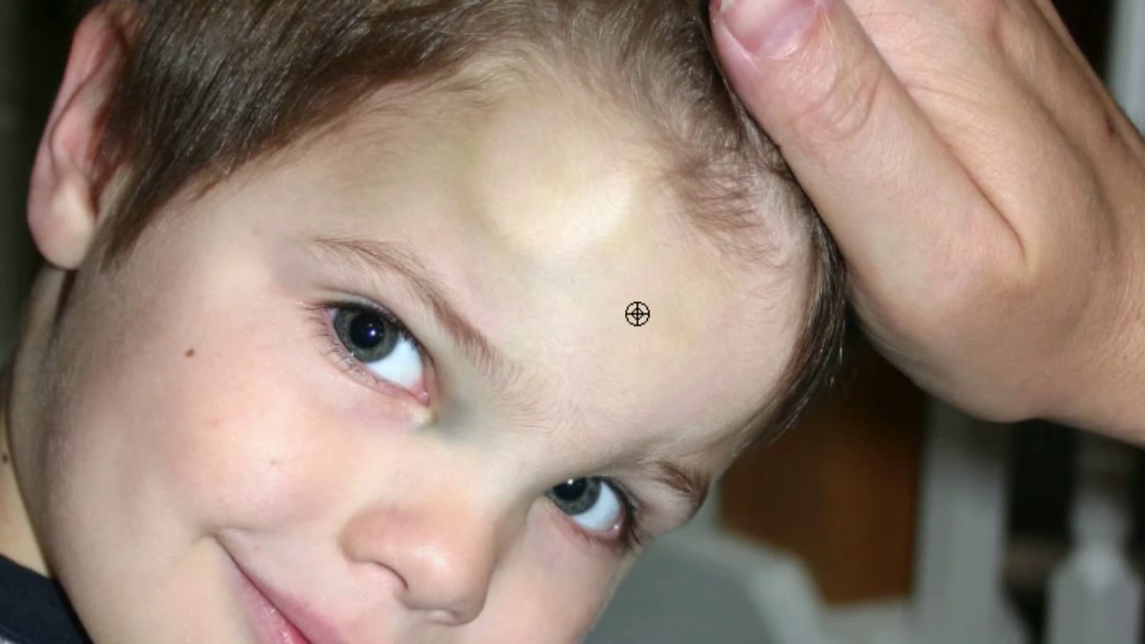
Clone sampled clear skin over the pale patch and the area near the brow
{"action": "left_click", "coordinate": [638, 315], "text": "alt"}
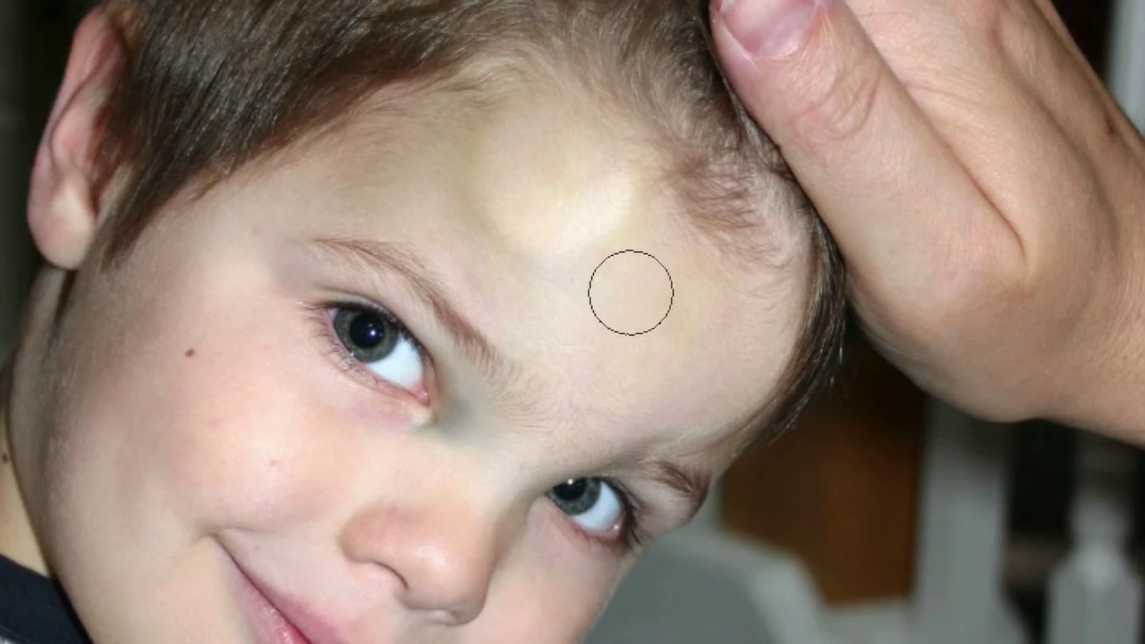
{"action": "mouse_move", "coordinate": [593, 248]}
{"action": "left_mouse_down"}
{"action": "mouse_move", "coordinate": [601, 202]}
{"action": "mouse_move", "coordinate": [573, 254]}
{"action": "mouse_move", "coordinate": [496, 247]}
{"action": "mouse_move", "coordinate": [467, 206]}
{"action": "mouse_move", "coordinate": [466, 168]}
{"action": "mouse_move", "coordinate": [505, 230]}
{"action": "mouse_move", "coordinate": [567, 257]}
{"action": "mouse_move", "coordinate": [595, 253]}
{"action": "mouse_move", "coordinate": [623, 227]}
{"action": "mouse_move", "coordinate": [595, 251]}
{"action": "mouse_move", "coordinate": [487, 235]}
{"action": "mouse_move", "coordinate": [457, 159]}
{"action": "left_mouse_up"}
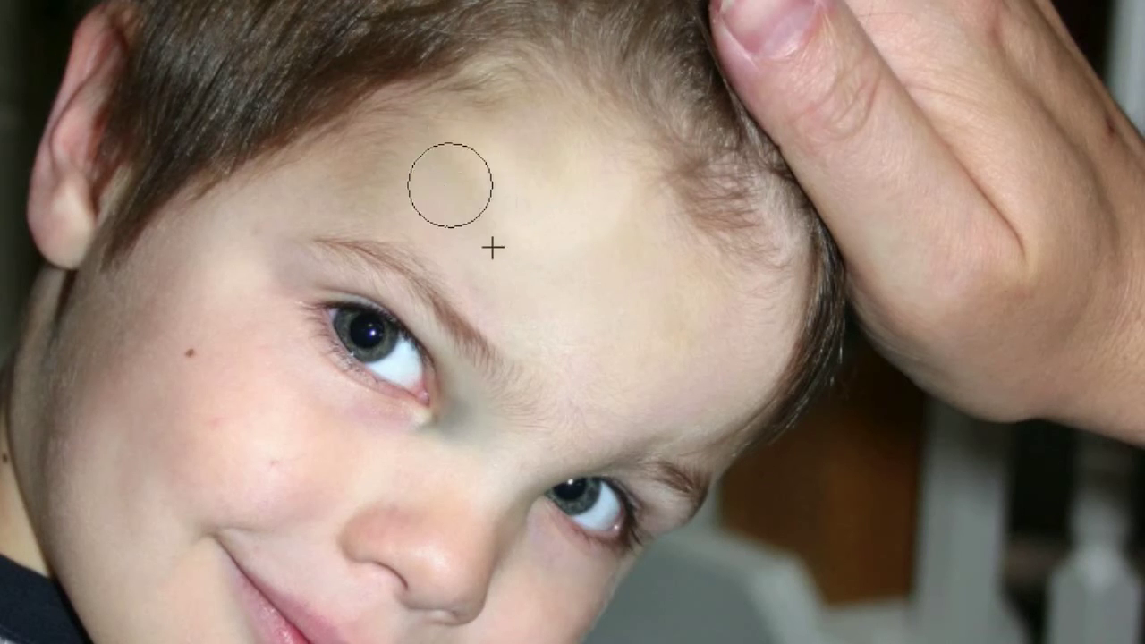
{"action": "left_click", "coordinate": [605, 314], "text": "alt"}
{"action": "mouse_move", "coordinate": [606, 251]}
{"action": "left_mouse_down"}
{"action": "mouse_move", "coordinate": [614, 208]}
{"action": "mouse_move", "coordinate": [585, 241]}
{"action": "mouse_move", "coordinate": [528, 264]}
{"action": "mouse_move", "coordinate": [483, 230]}
{"action": "mouse_move", "coordinate": [527, 296]}
{"action": "left_mouse_up"}
Blend more sampled skin across the forehead, undoing one darker clone dab
{"action": "left_click", "coordinate": [607, 265], "text": "alt"}
{"action": "mouse_move", "coordinate": [486, 242]}
{"action": "left_mouse_down"}
{"action": "mouse_move", "coordinate": [454, 181]}
{"action": "mouse_move", "coordinate": [500, 146]}
{"action": "mouse_move", "coordinate": [530, 150]}
{"action": "mouse_move", "coordinate": [492, 215]}
{"action": "mouse_move", "coordinate": [519, 248]}
{"action": "mouse_move", "coordinate": [542, 155]}
{"action": "mouse_move", "coordinate": [429, 149]}
{"action": "mouse_move", "coordinate": [391, 191]}
{"action": "mouse_move", "coordinate": [566, 214]}
{"action": "mouse_move", "coordinate": [532, 223]}
{"action": "mouse_move", "coordinate": [498, 203]}
{"action": "mouse_move", "coordinate": [386, 186]}
{"action": "left_mouse_up"}
{"action": "left_click", "coordinate": [546, 238], "text": "alt"}
{"action": "left_click", "coordinate": [519, 156], "text": "alt"}
{"action": "left_click", "coordinate": [488, 192], "text": "alt"}
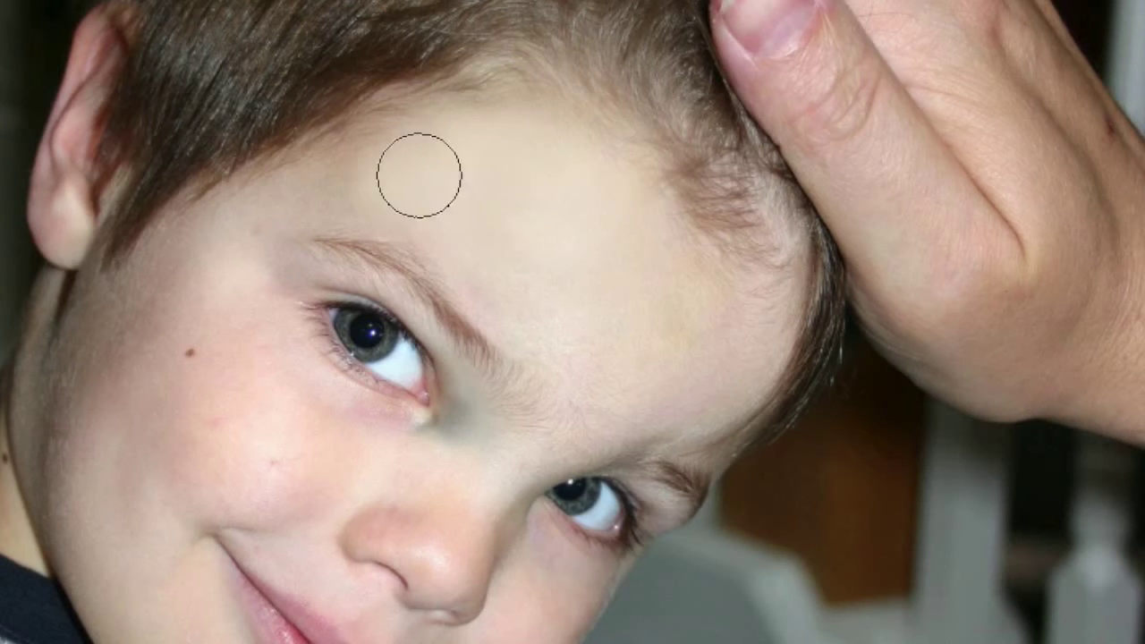
{"action": "left_click", "coordinate": [548, 166]}
{"action": "key", "text": "ctrl+z"}
{"action": "key", "text": "ctrl+z"}
{"action": "key", "text": "ctrl+z"}
{"action": "left_click", "coordinate": [535, 179], "text": "alt"}
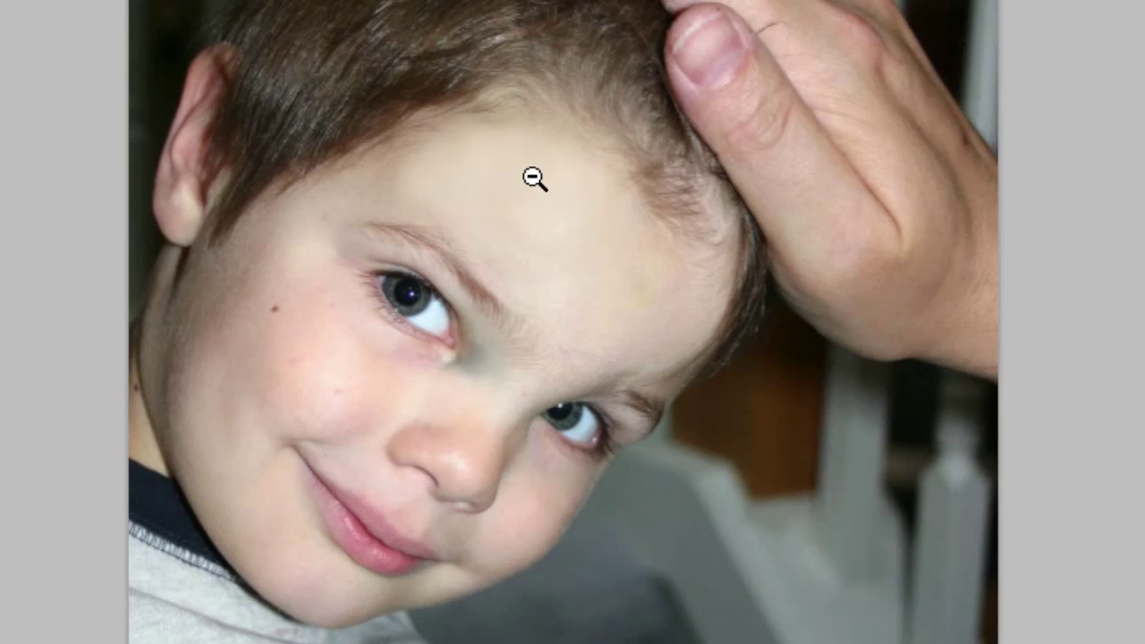
{"action": "left_click", "coordinate": [770, 265], "text": "alt"}
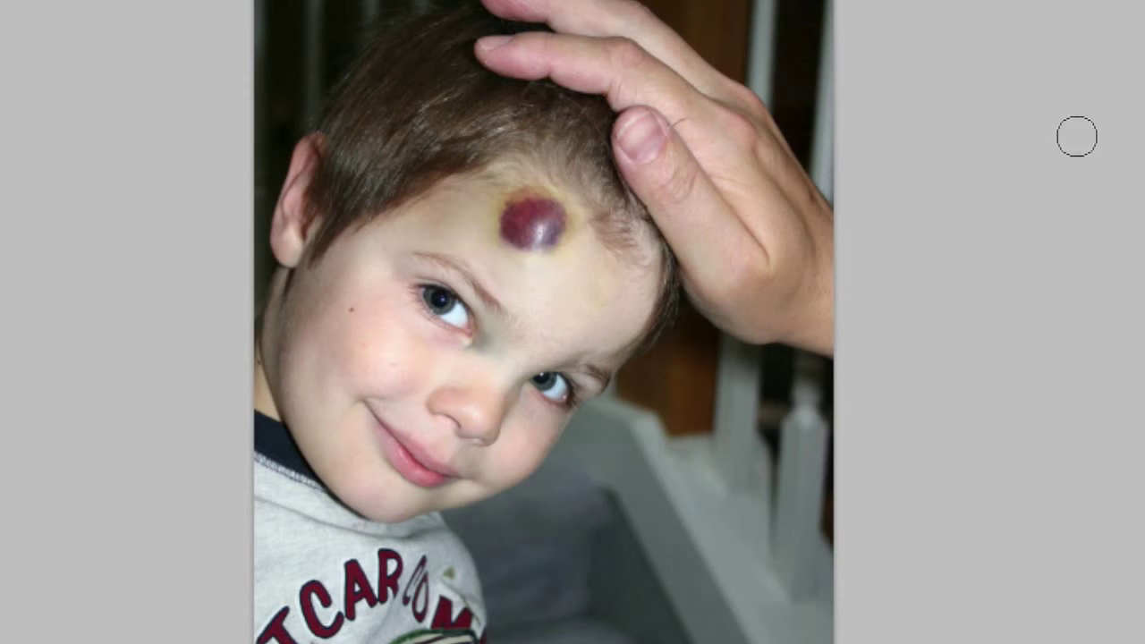
{"action": "left_click", "coordinate": [549, 238]}
{"action": "key", "text": "ctrl+z"}
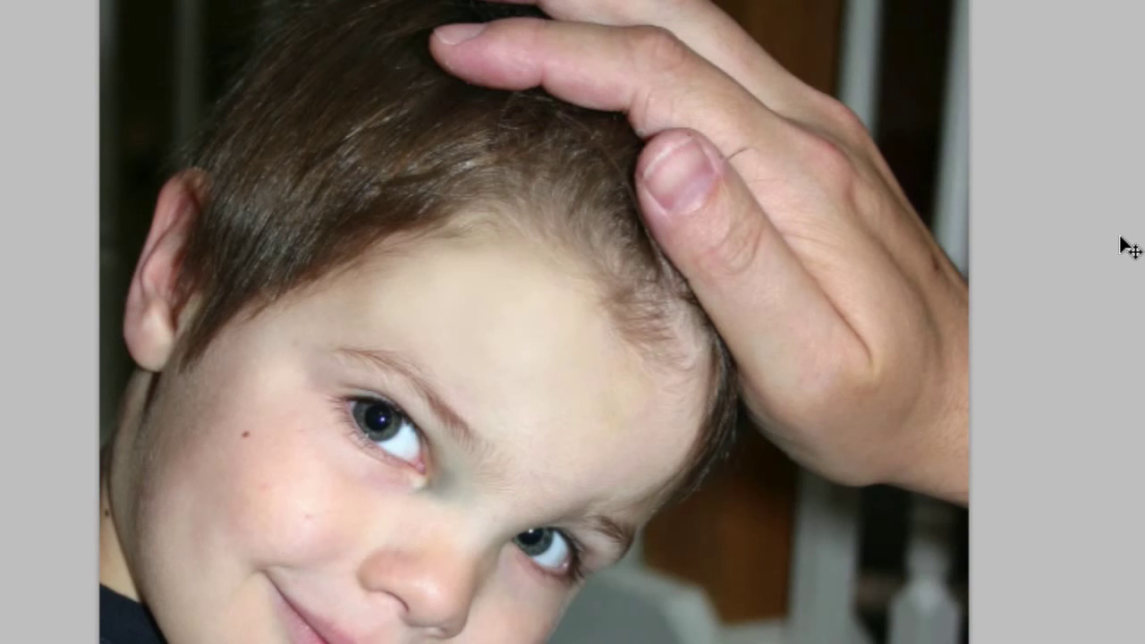
{"action": "key", "text": "ctrl+z"}
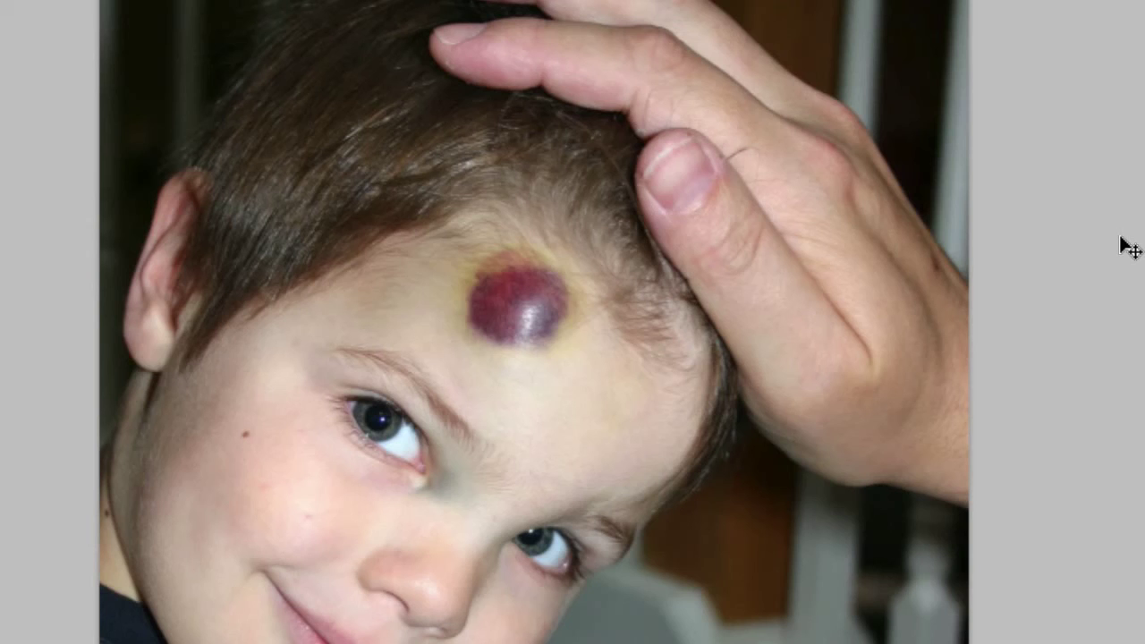
{"action": "key", "text": "ctrl+z"}
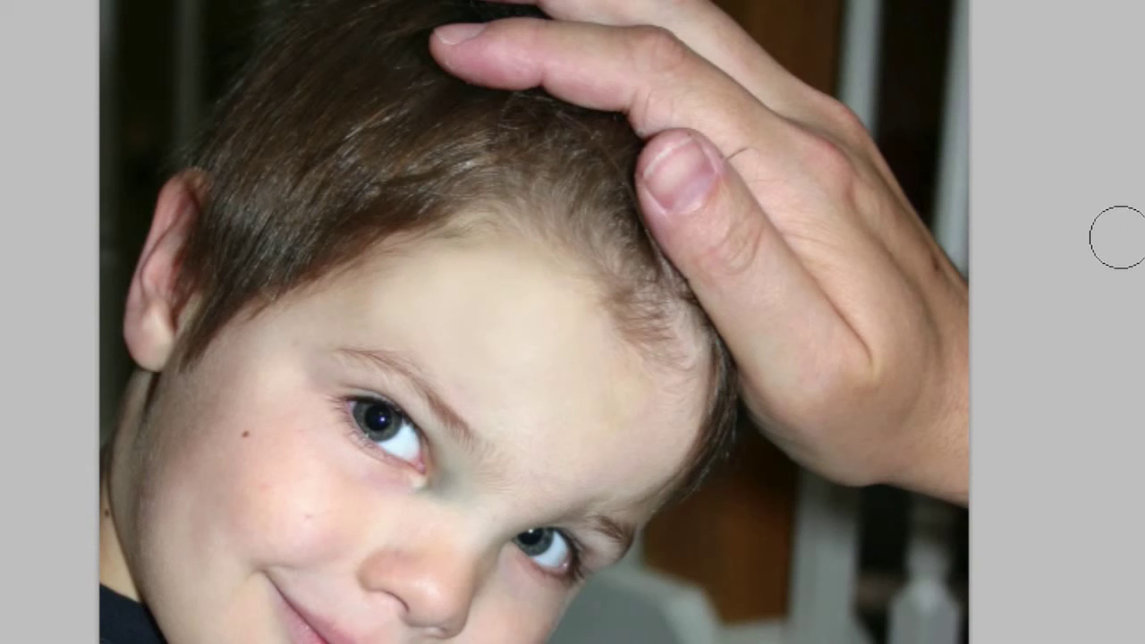